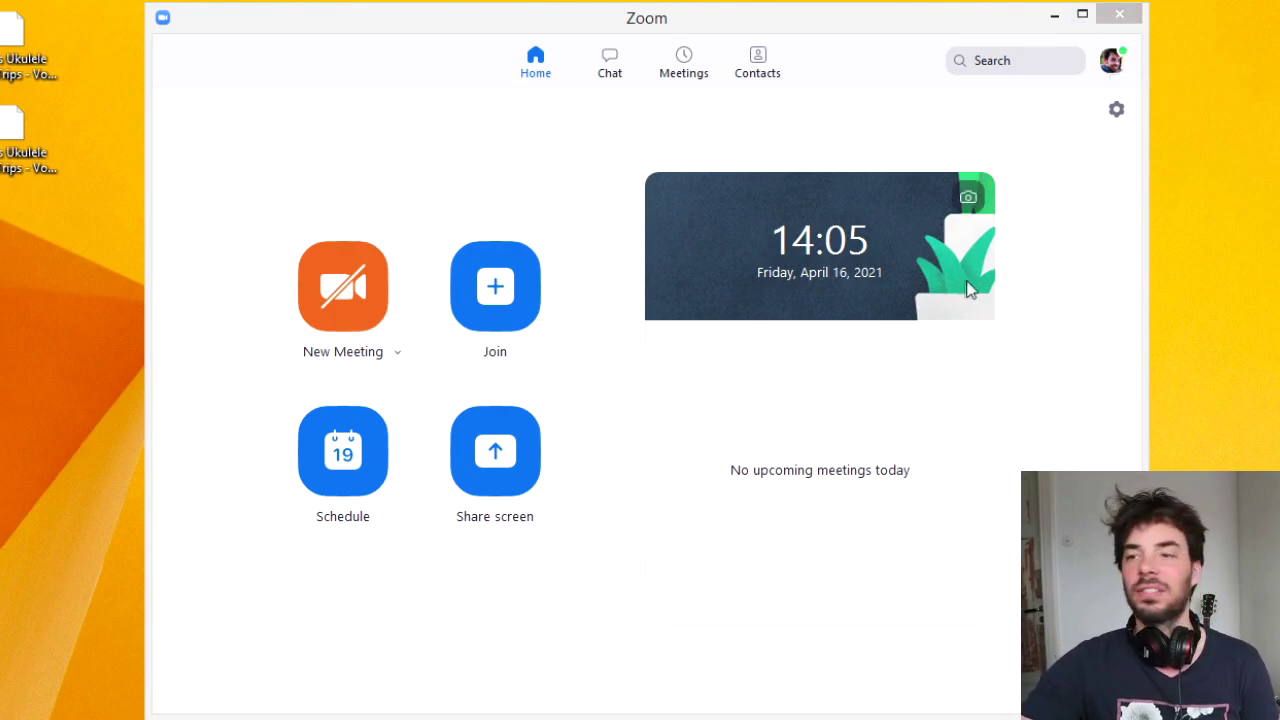
# Open Zoom Settings from the Home screen gear icon and move the window into view
pyautogui.click(1119, 113)
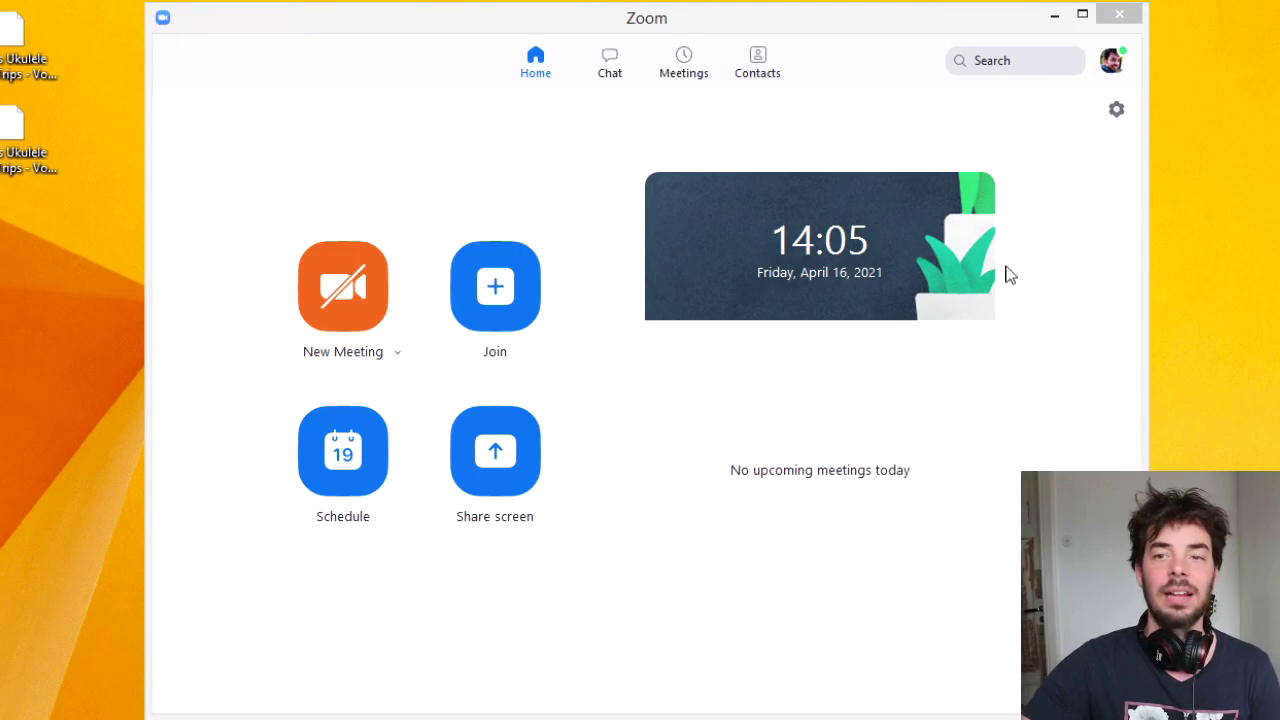
pyautogui.moveTo(777, 159); pyautogui.dragTo(822, 57)
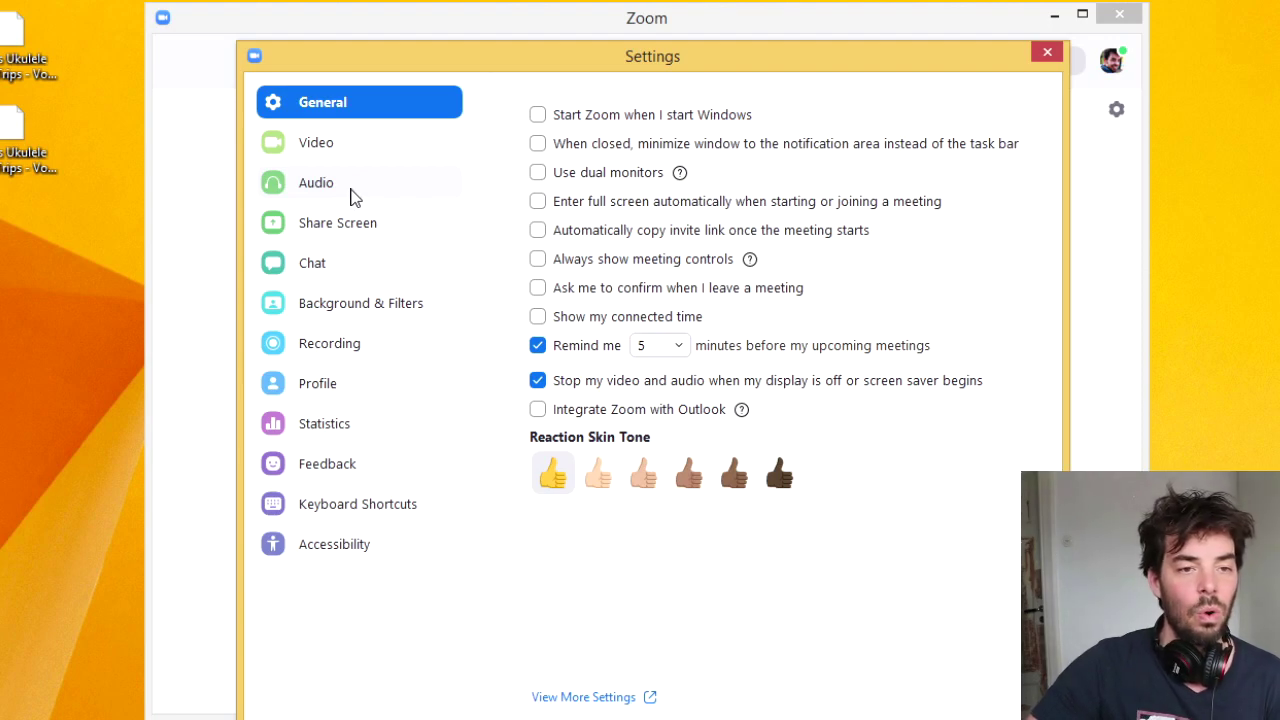
# Show the Audio page, confirm SC430 as speaker and microphone, and scroll down to Music and Professional Audio
pyautogui.click(351, 194)
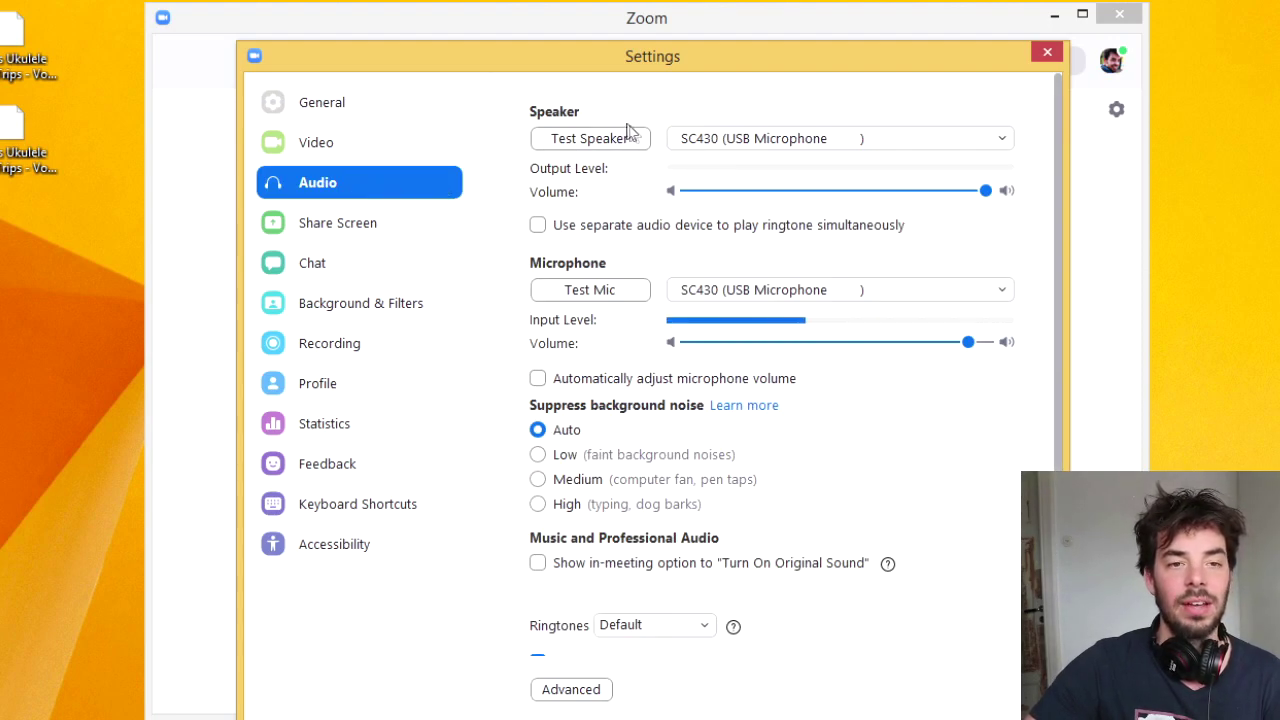
pyautogui.click(797, 146)
pyautogui.click(797, 148)
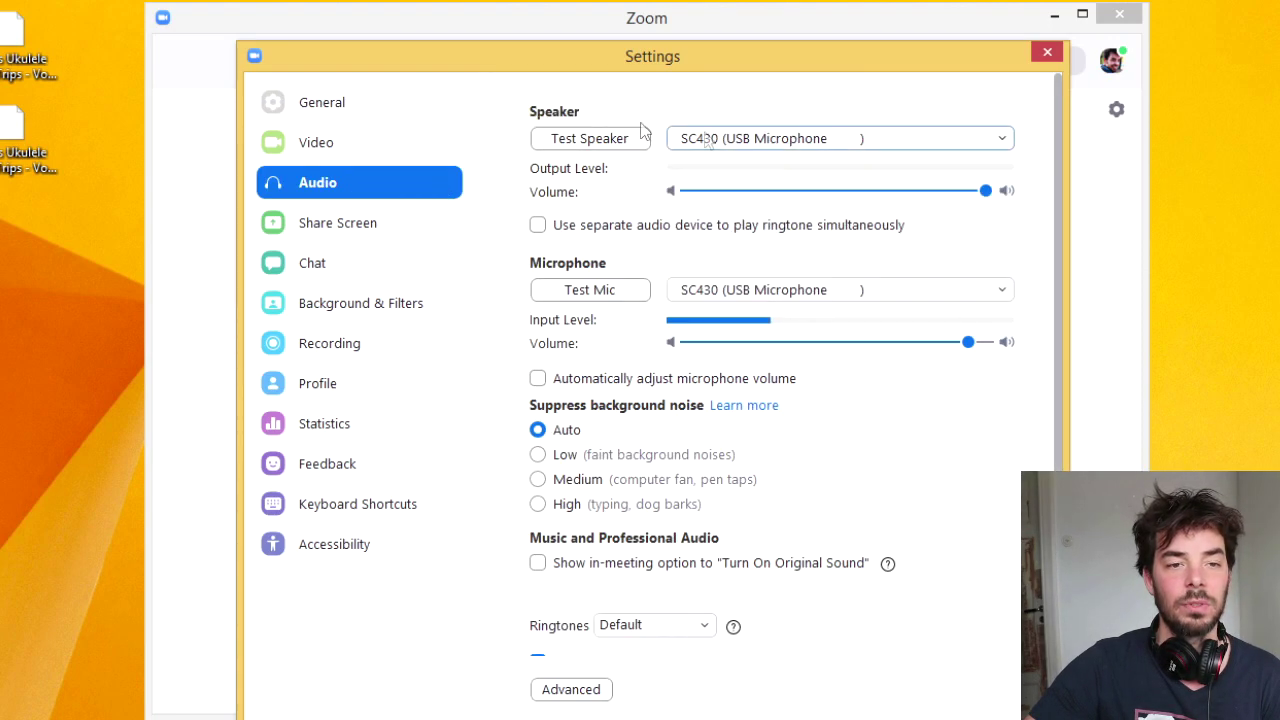
pyautogui.click(810, 299)
pyautogui.click(811, 287)
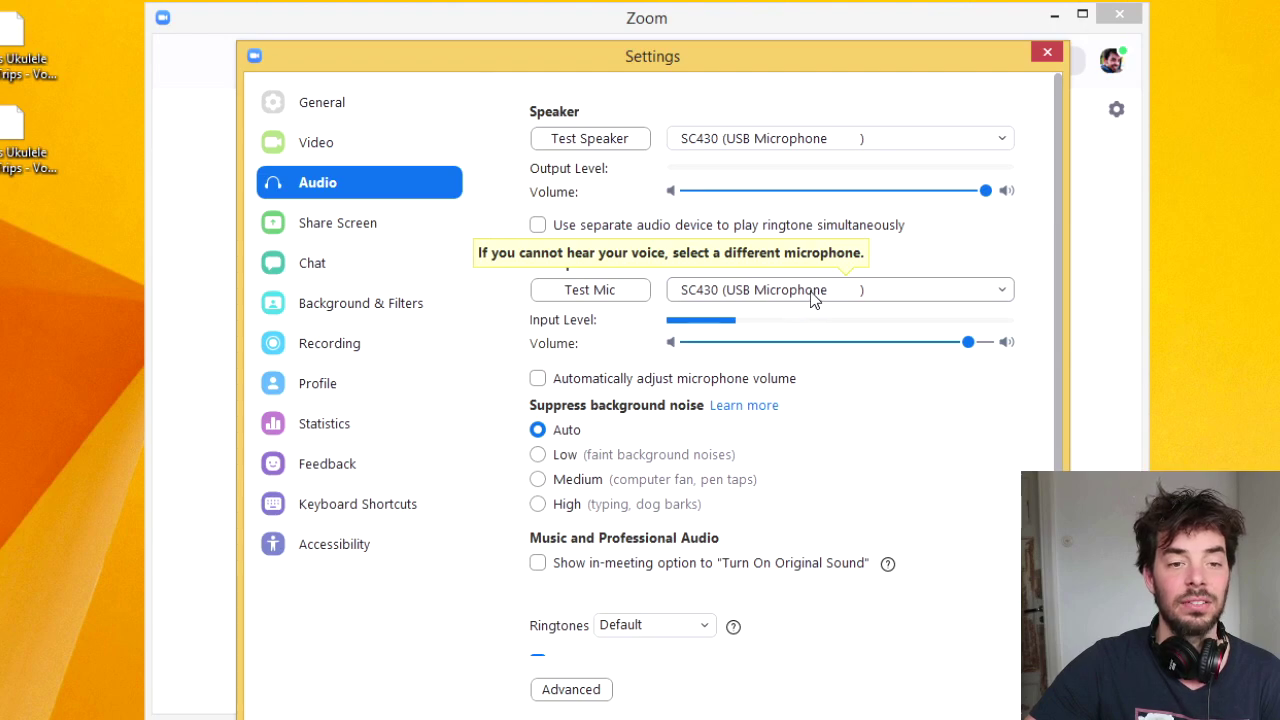
pyautogui.scroll(-3, 643, 471)
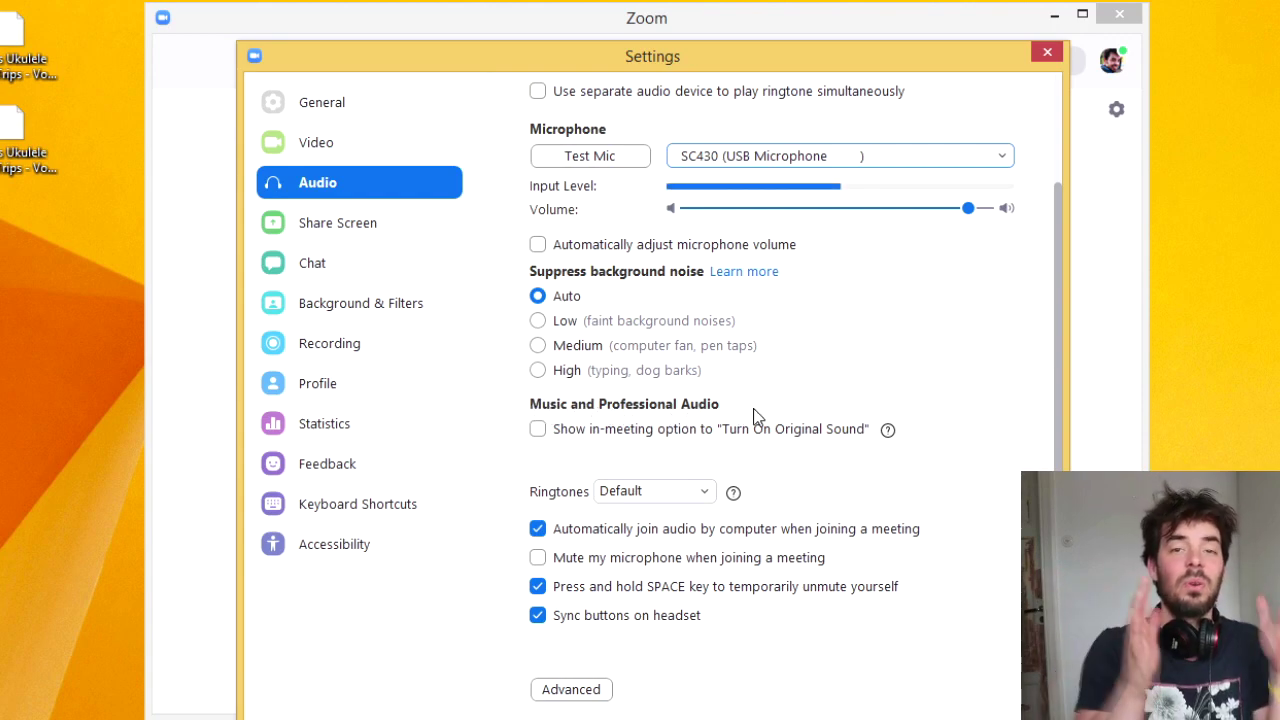
pyautogui.moveTo(538, 432)
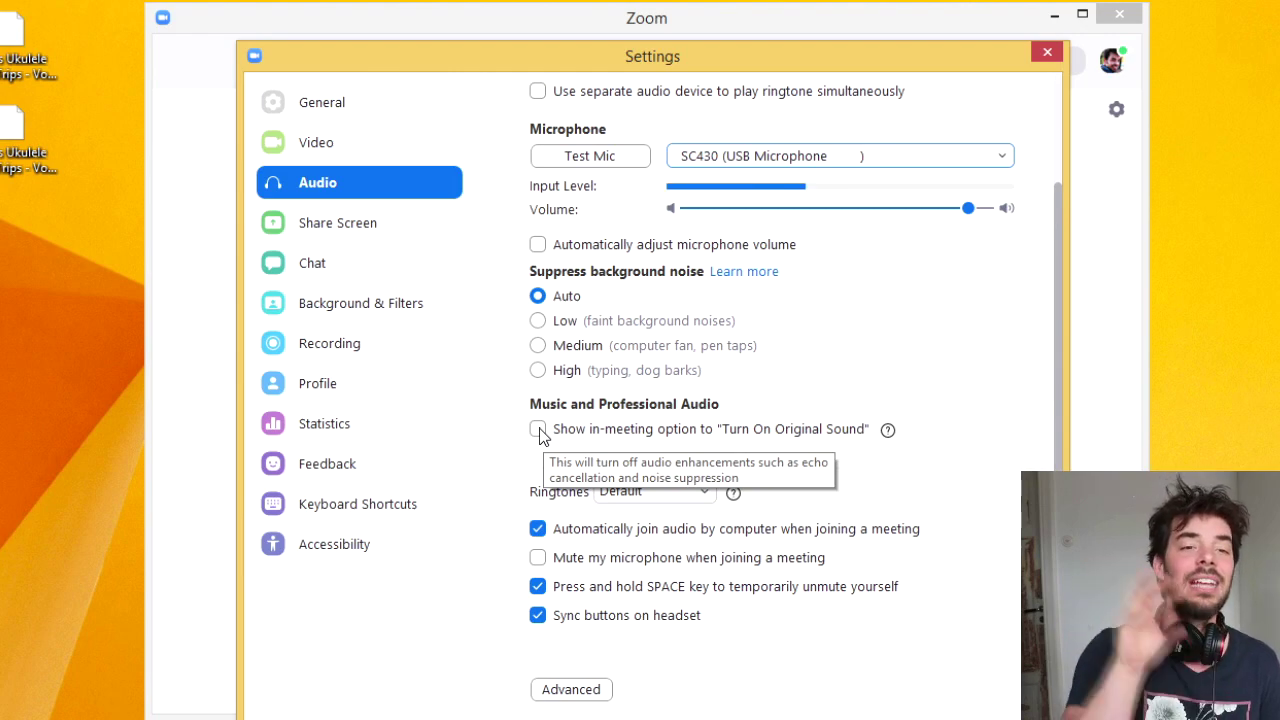
# Tick 'Show in-meeting option to Turn On Original Sound' with only Disable echo cancellation ticked beneath it
pyautogui.click(538, 430)
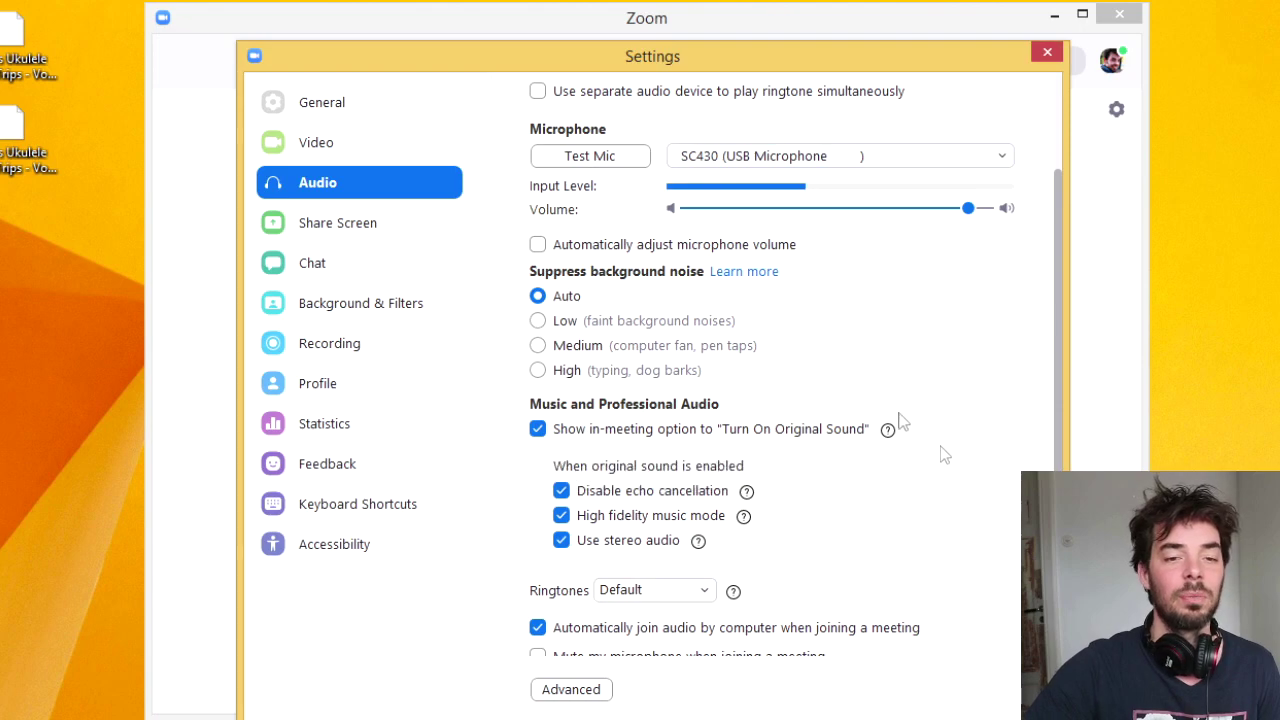
pyautogui.scroll(-1, 883, 470)
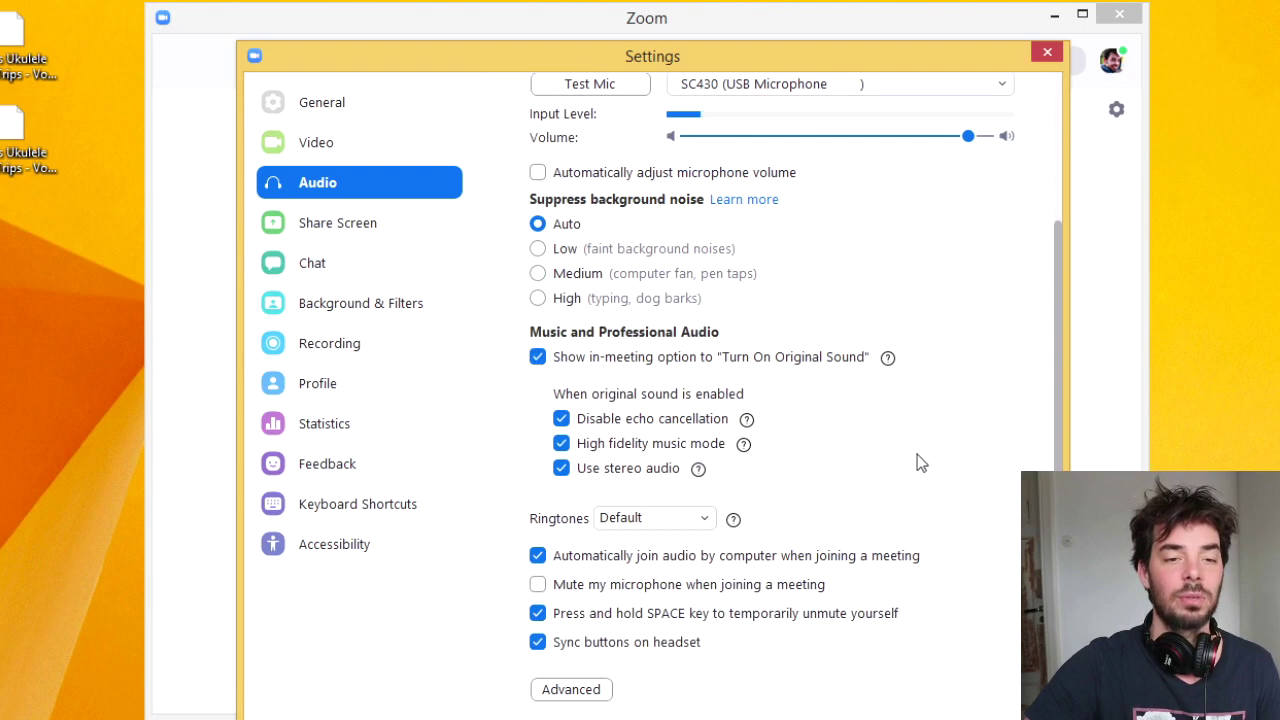
pyautogui.click(561, 468)
pyautogui.click(561, 443)
pyautogui.click(560, 418)
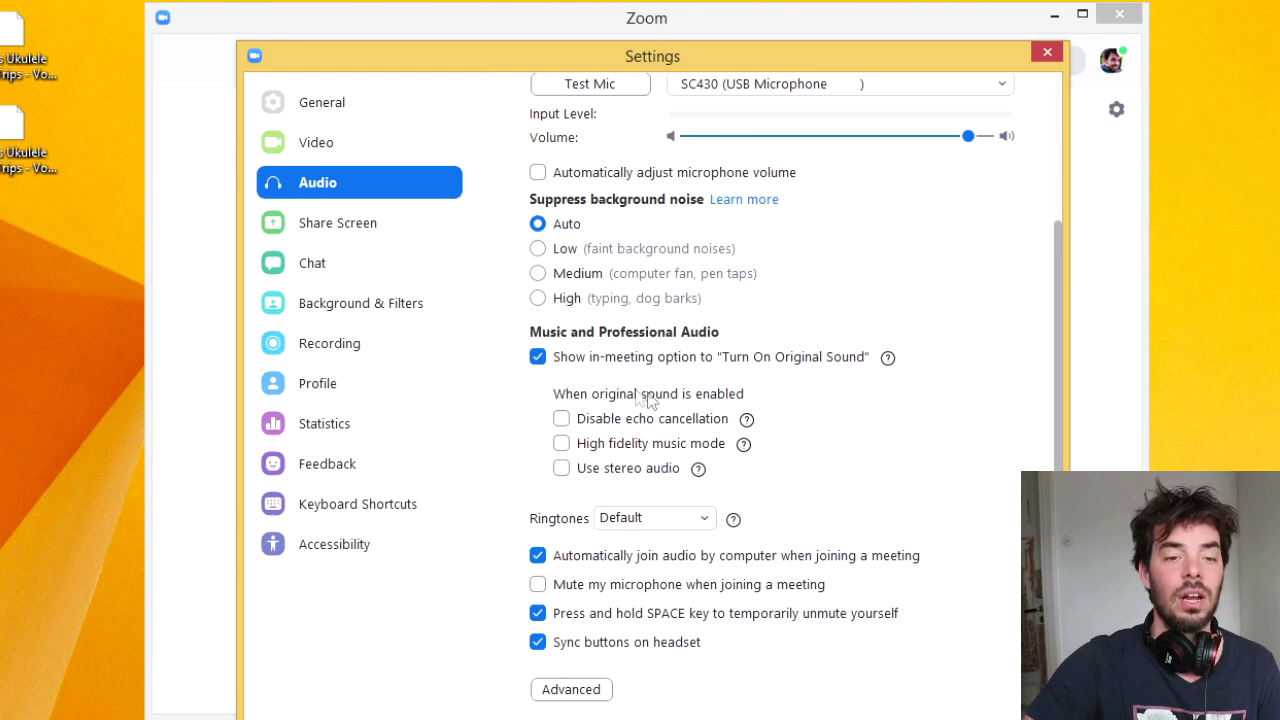
pyautogui.click(562, 421)
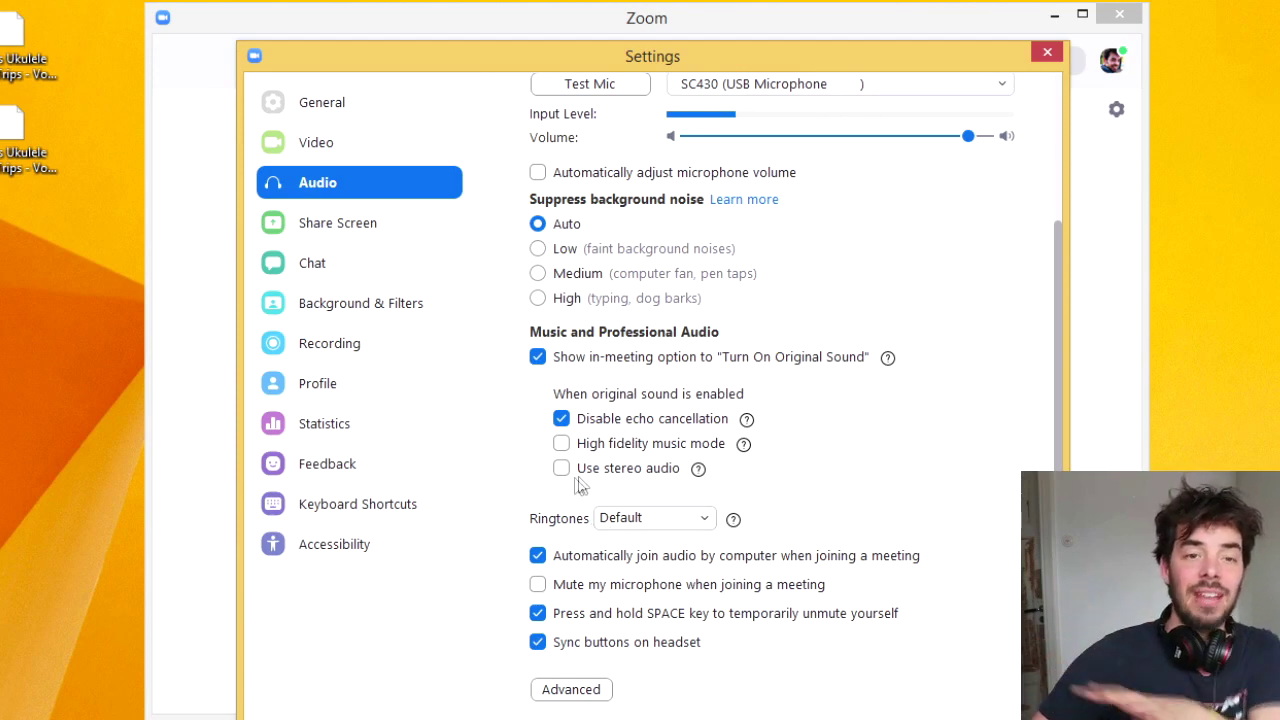
# Keep Disable echo cancellation ticked and also tick High fidelity music mode
pyautogui.click(561, 421)
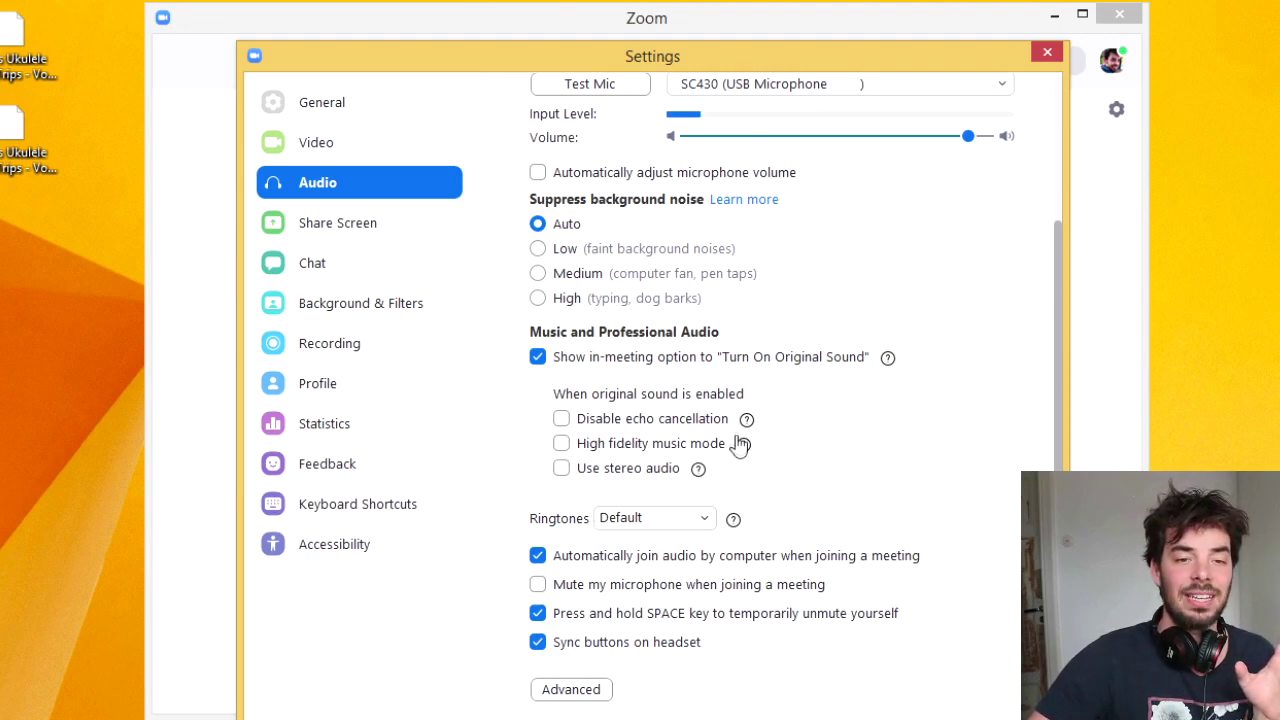
pyautogui.click(561, 421)
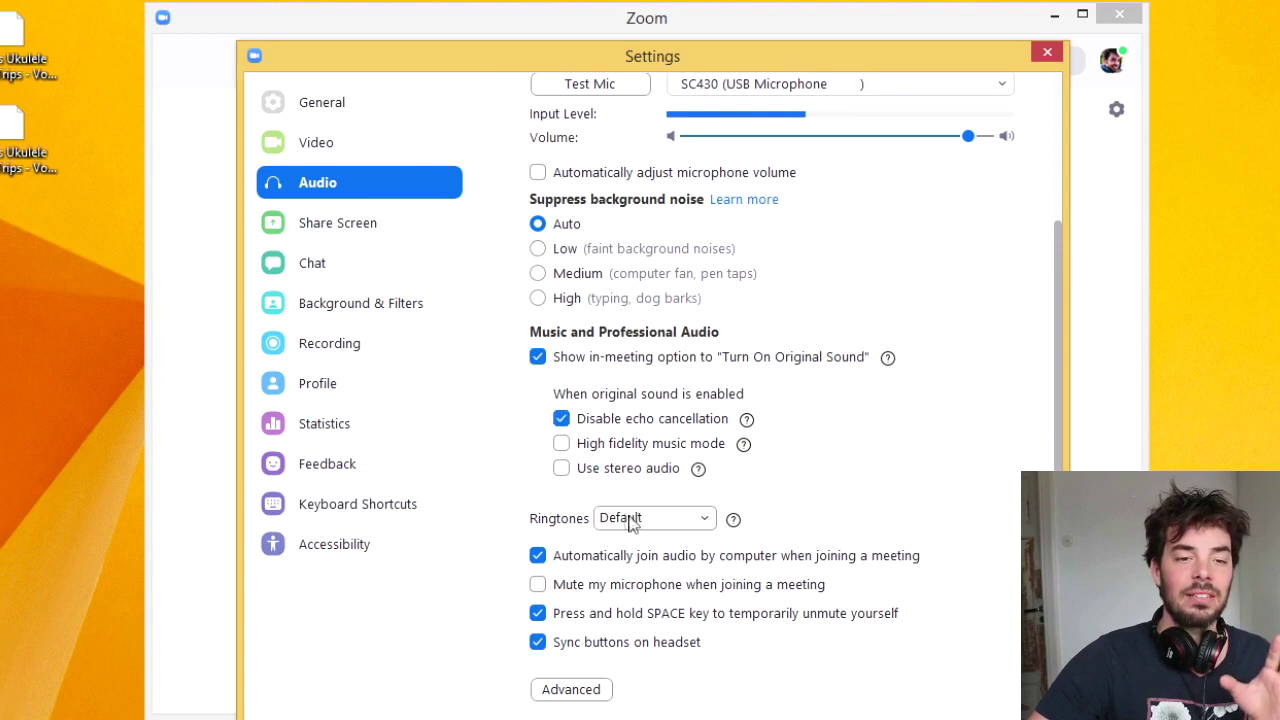
pyautogui.click(562, 448)
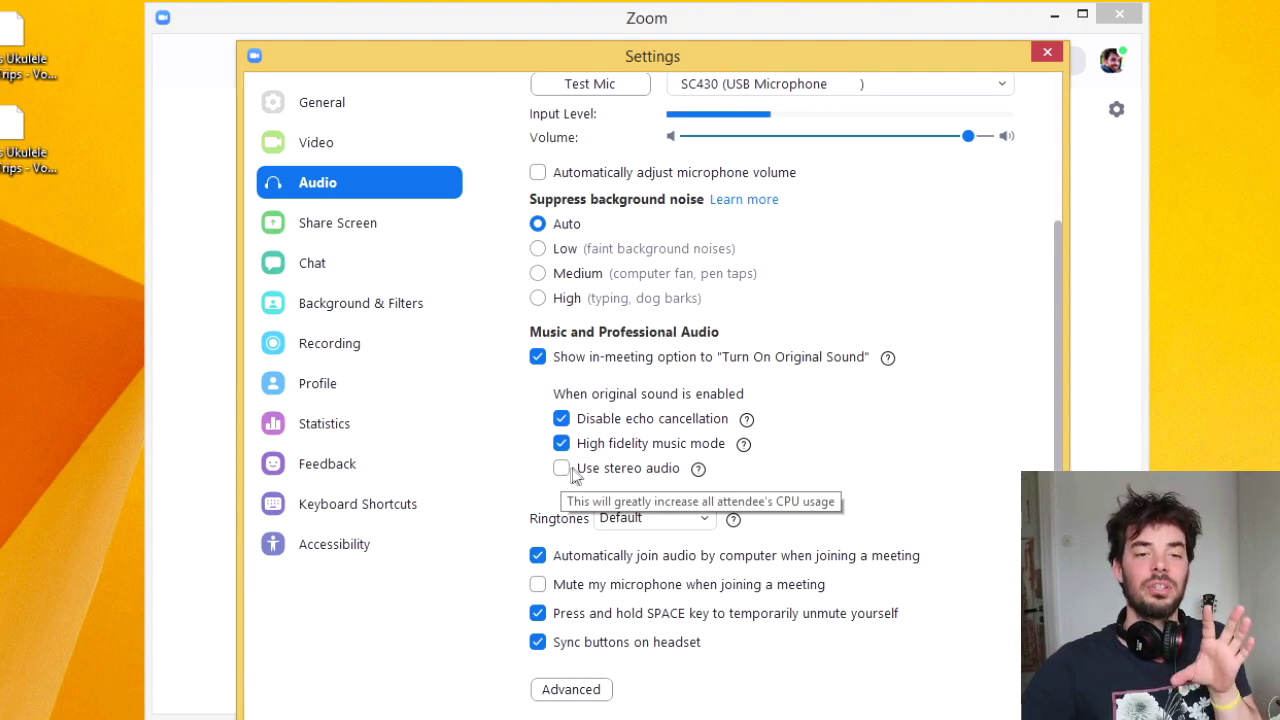
# Leave Use stereo audio unticked and close the Settings window
pyautogui.click(567, 471)
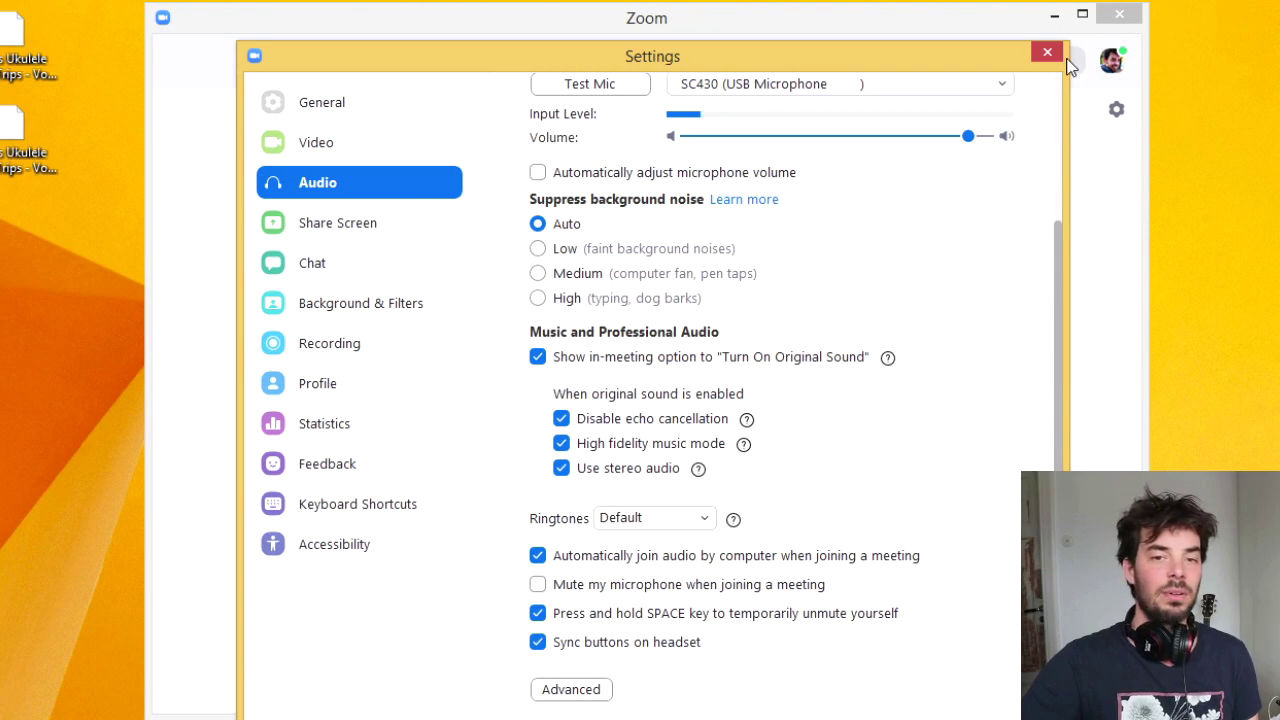
pyautogui.click(561, 469)
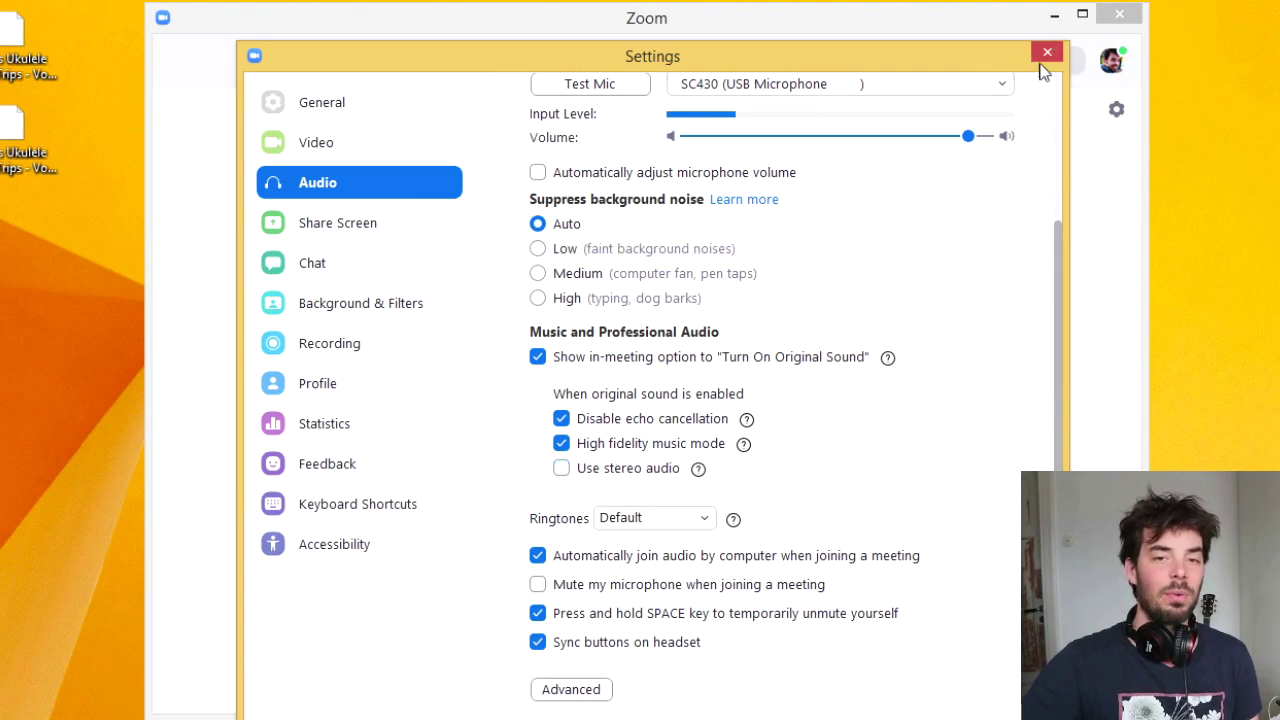
pyautogui.scroll(-1, 971, 314)
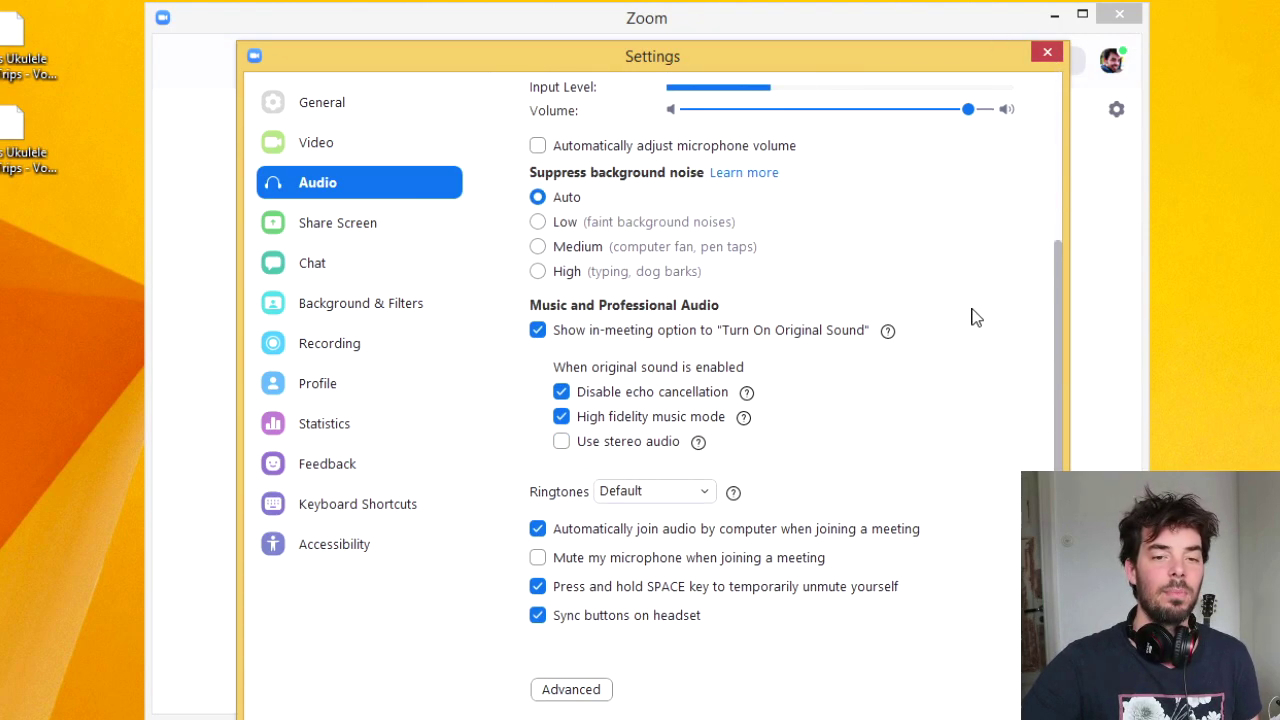
pyautogui.scroll(4, 1003, 196)
pyautogui.click(1047, 51)
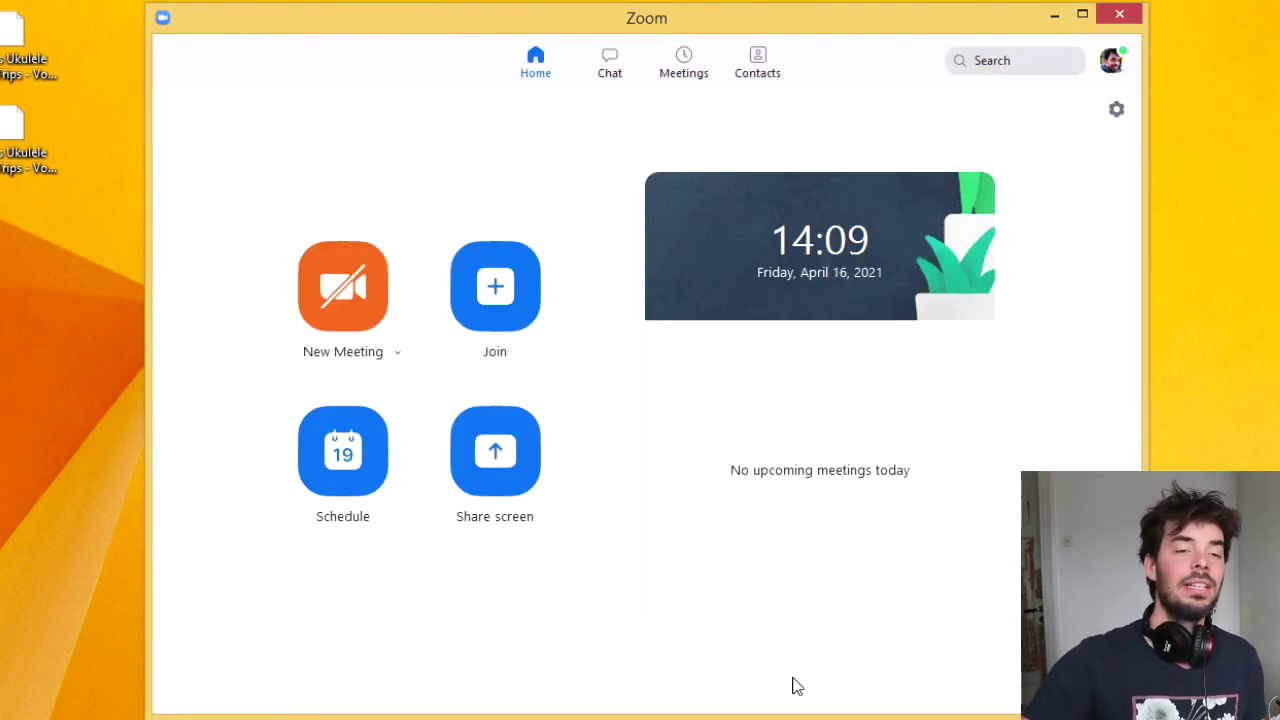
# Start a new test meeting, enlarge its window, and toggle Original Sound repeatedly, ending with it off
pyautogui.click(346, 288)
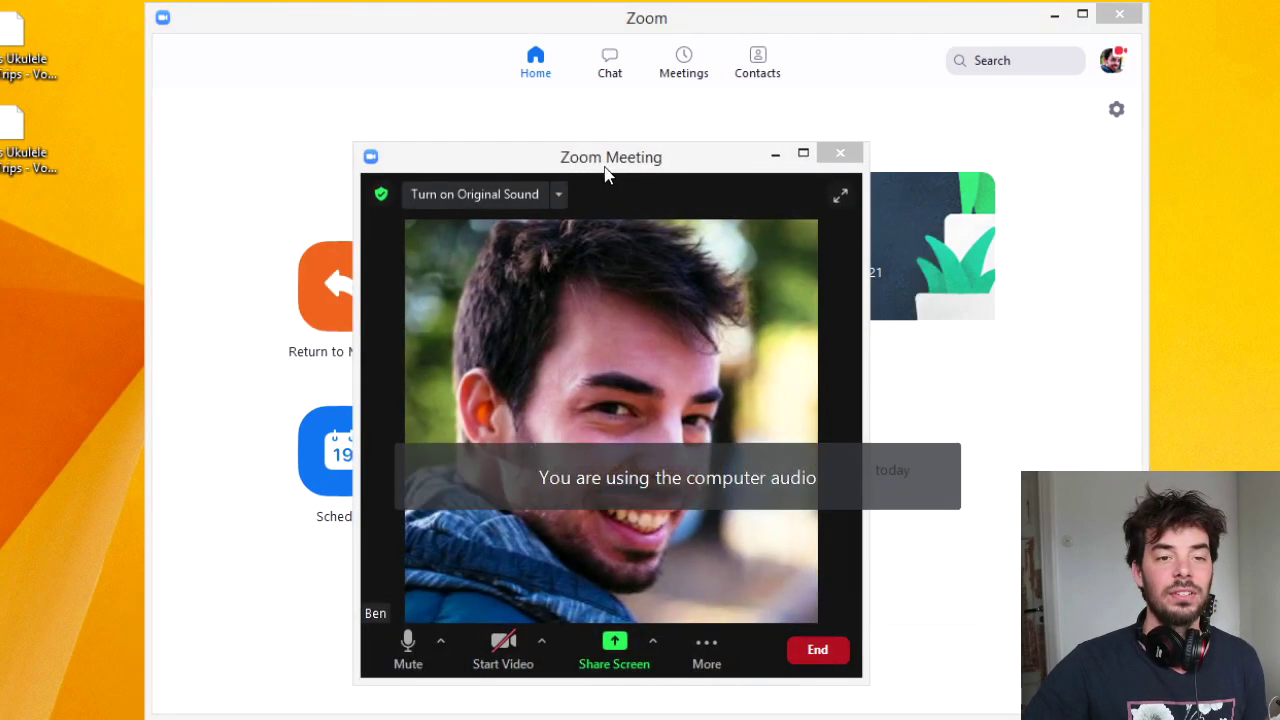
pyautogui.moveTo(605, 172); pyautogui.dragTo(528, 117)
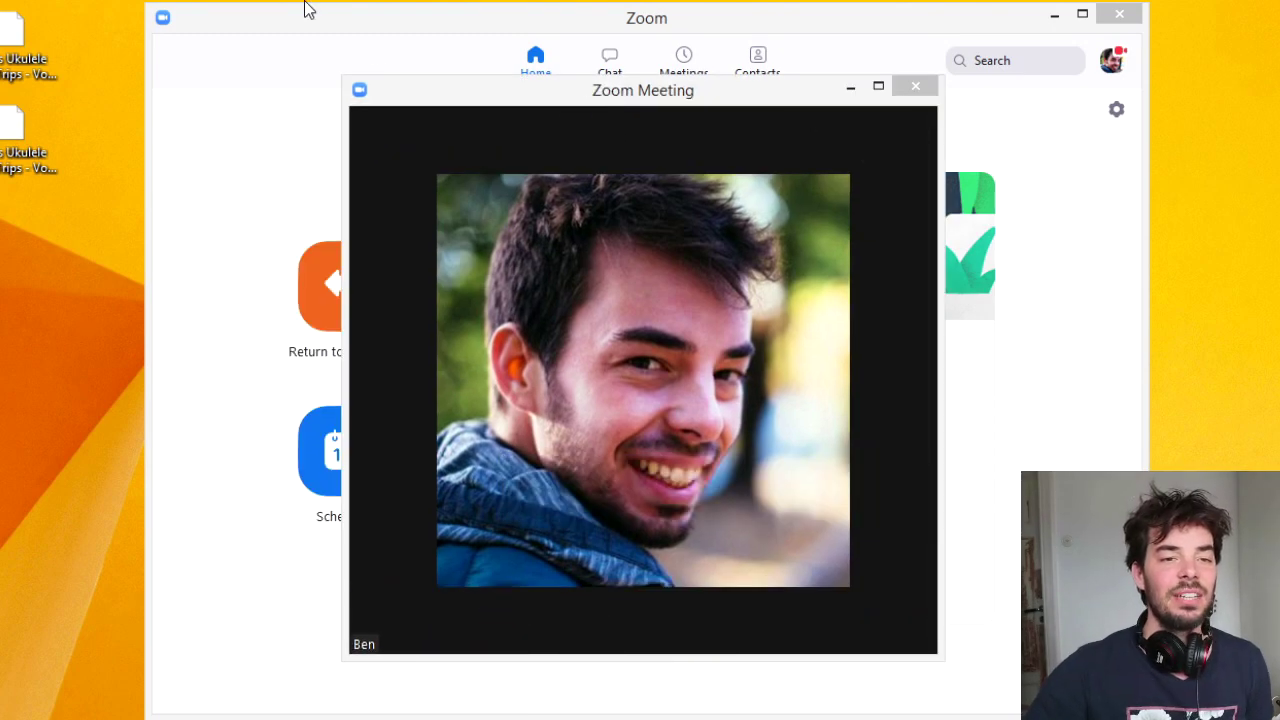
pyautogui.moveTo(487, 150)
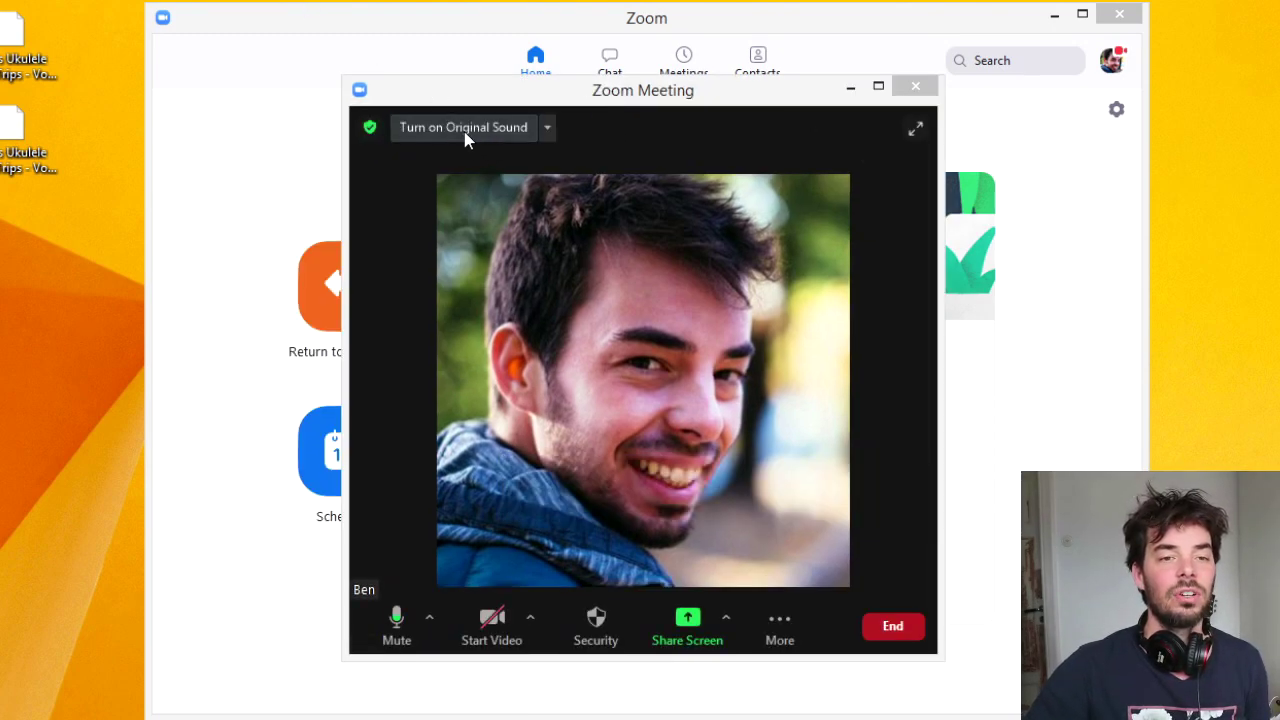
pyautogui.click(465, 130)
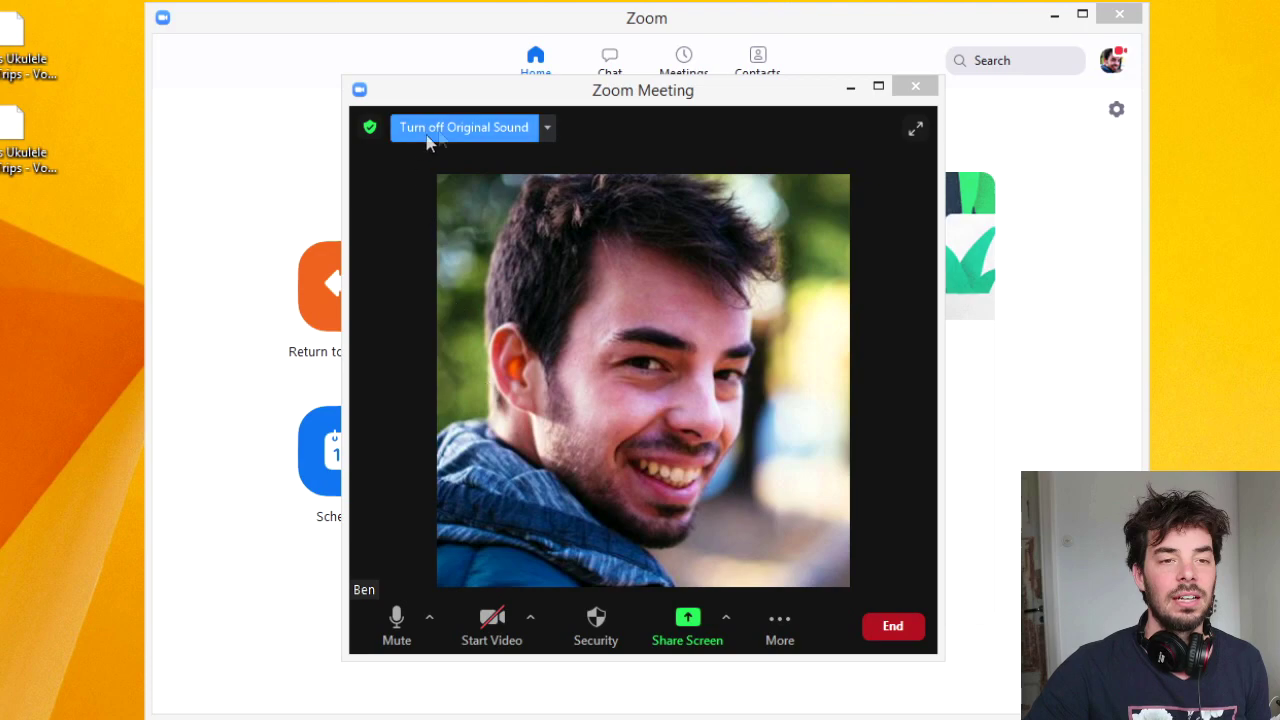
pyautogui.click(464, 127)
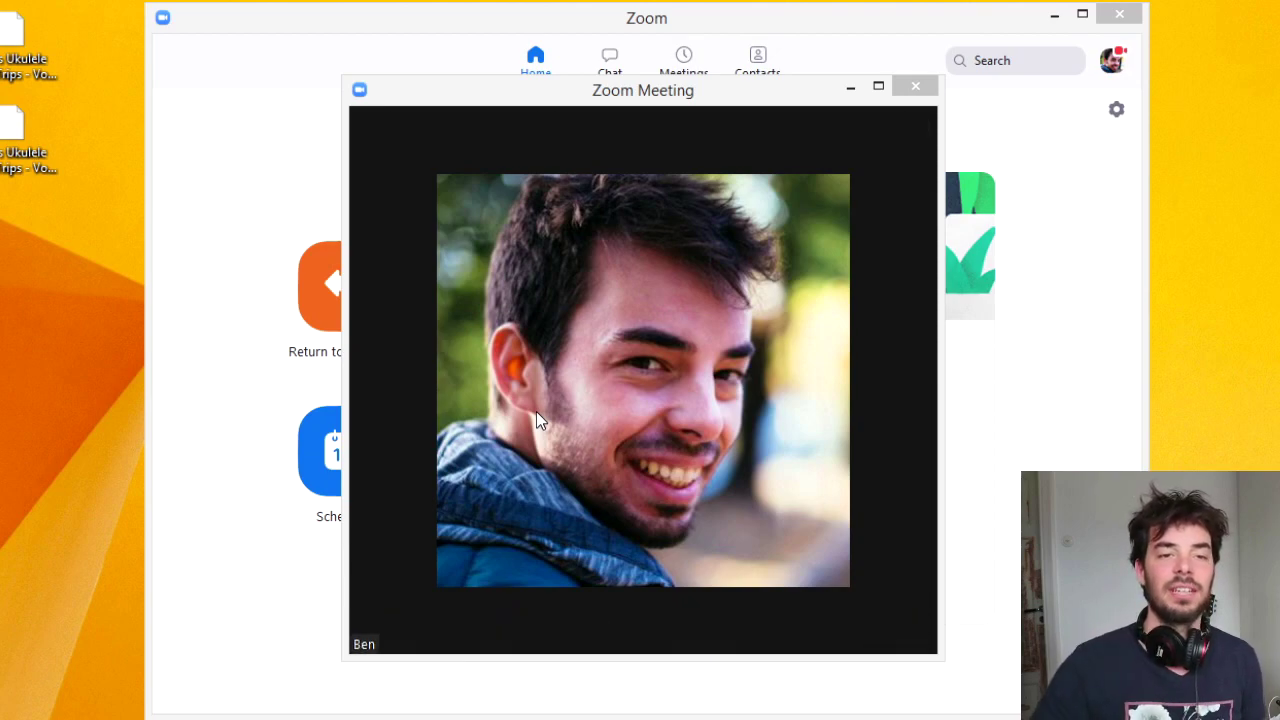
pyautogui.click(449, 138)
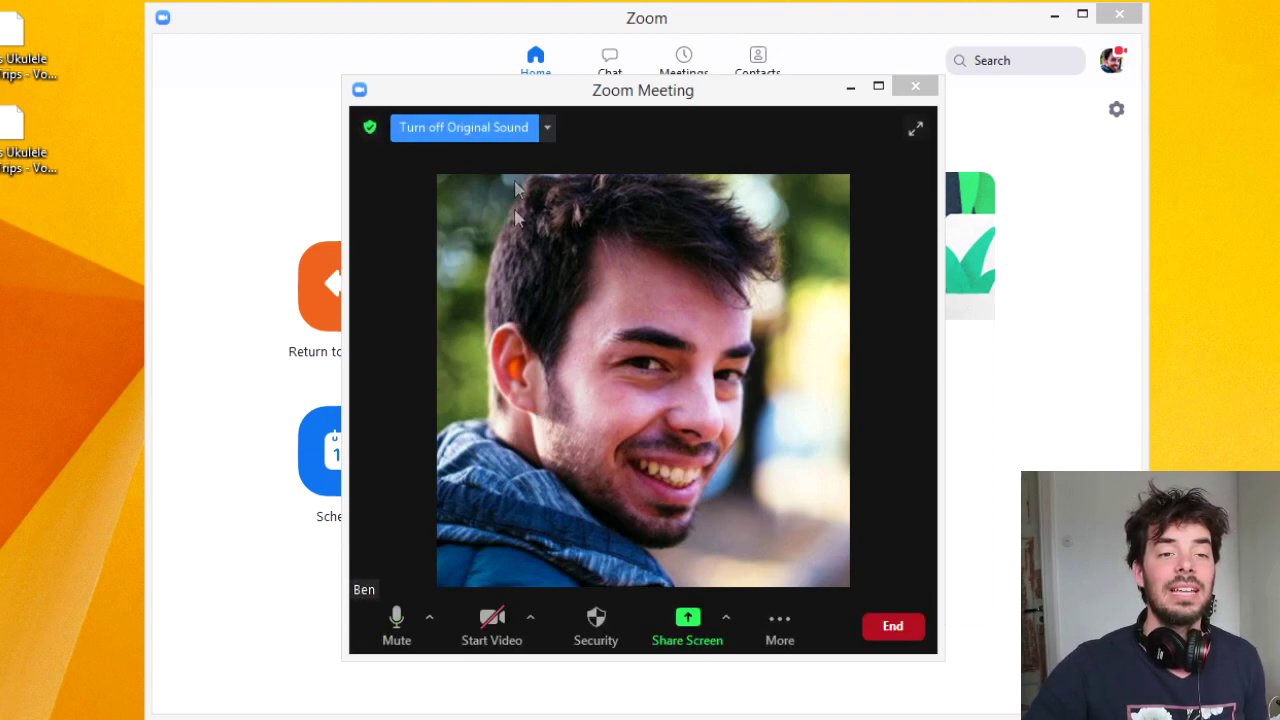
pyautogui.click(472, 125)
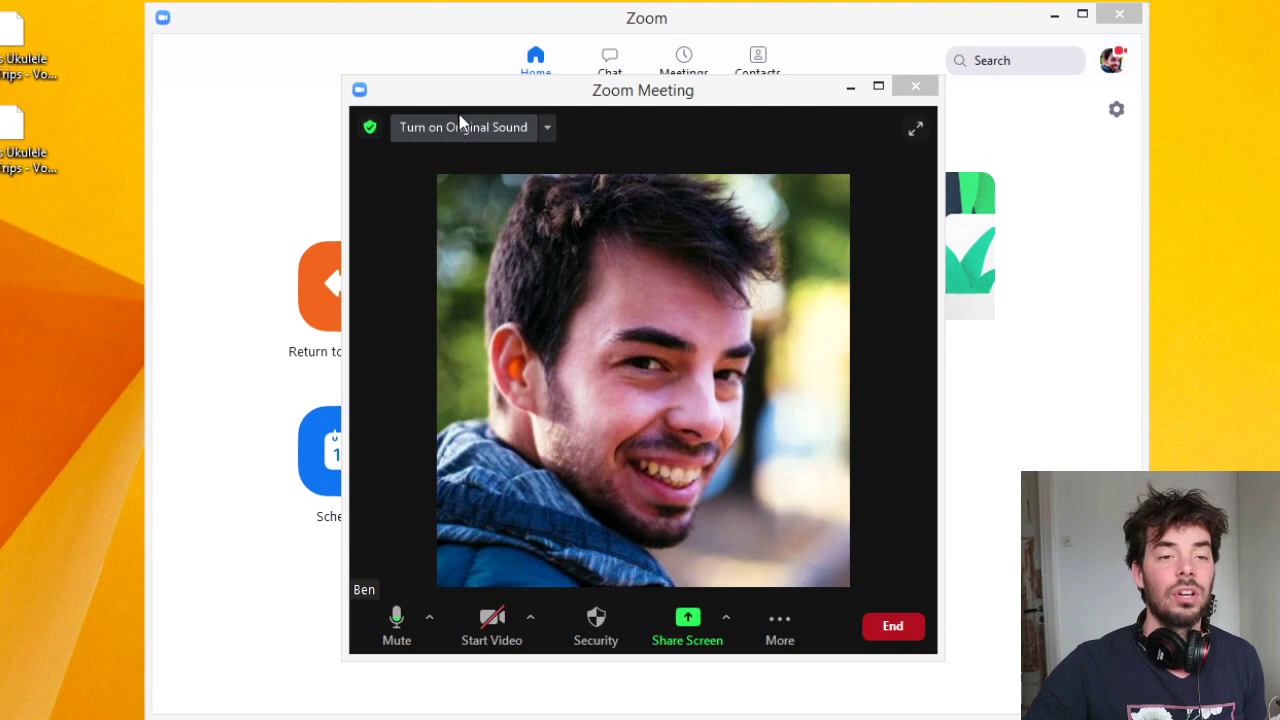
pyautogui.click(469, 138)
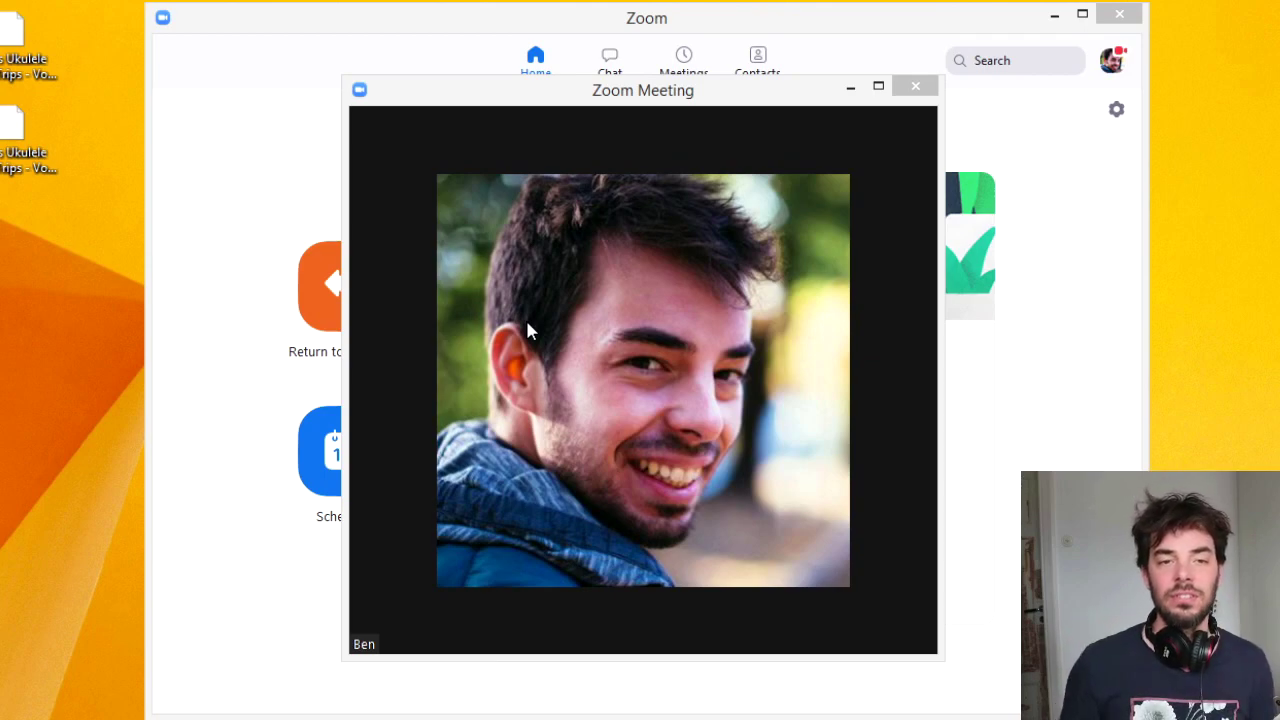
pyautogui.moveTo(521, 310)
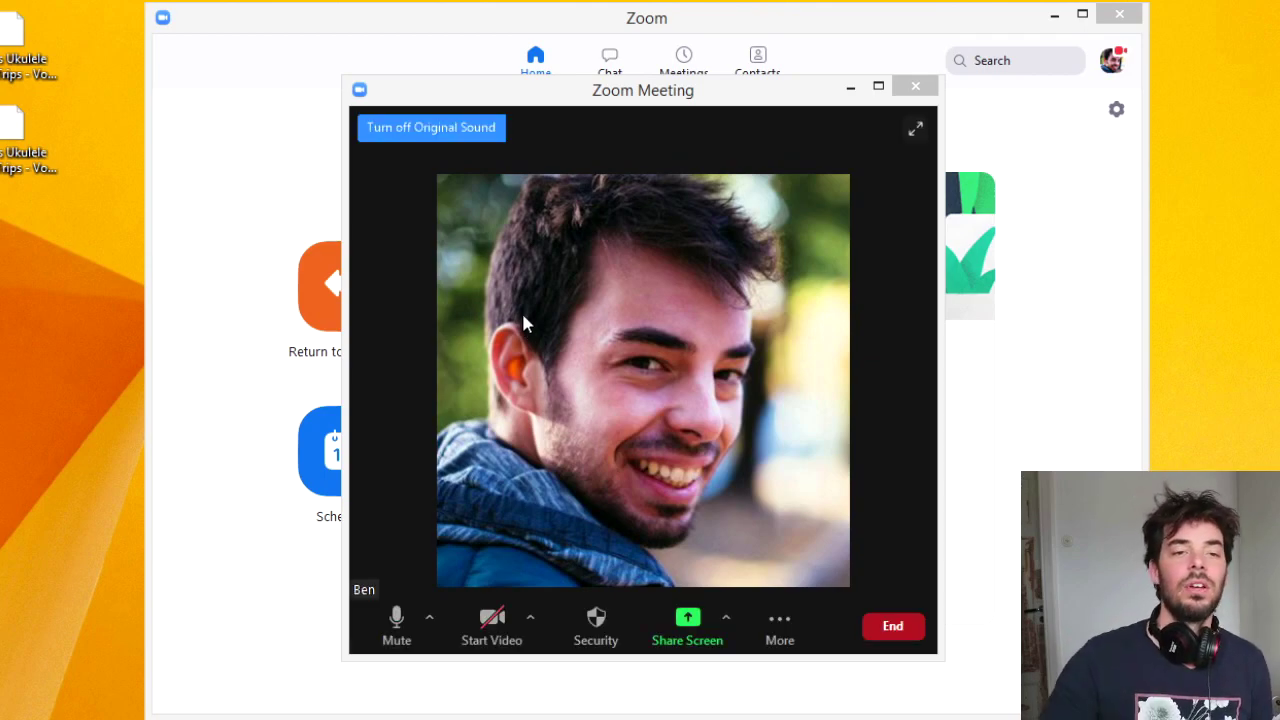
pyautogui.click(480, 143)
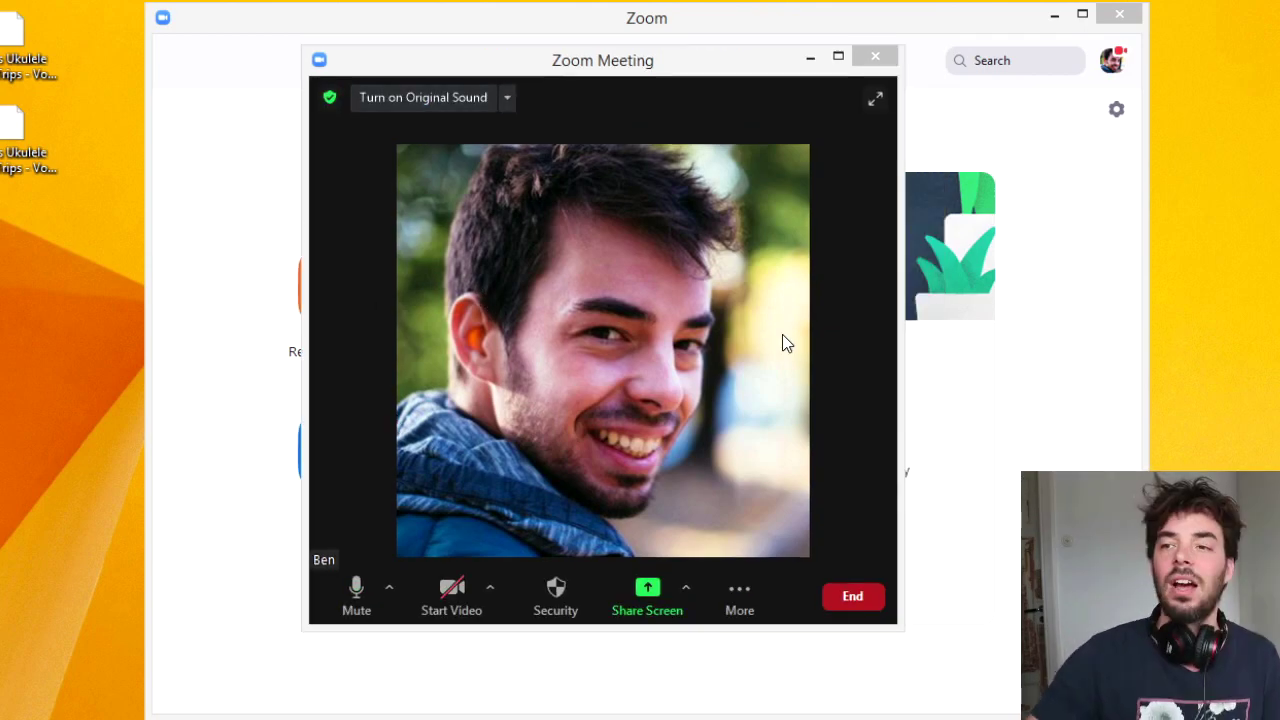